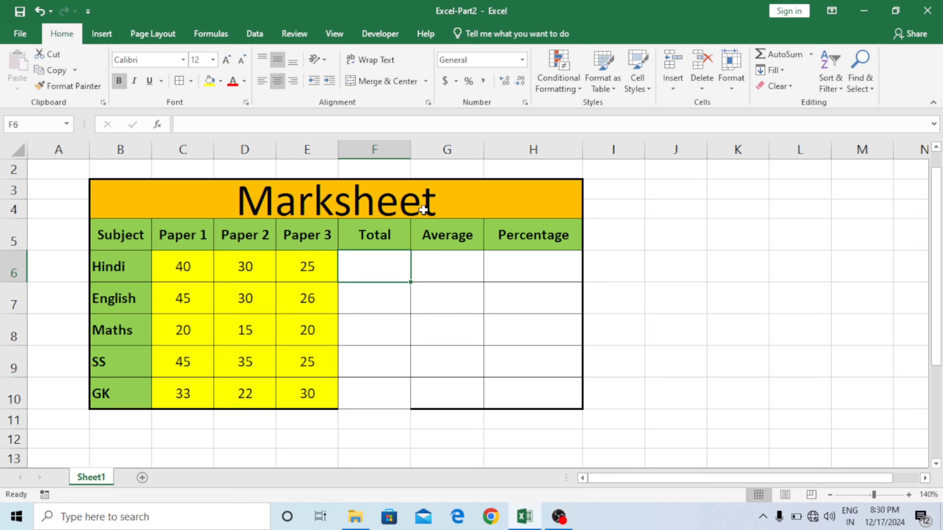
Calculate the Hindi total in F6 with the formula =SUM(C6:E6).
type("=")
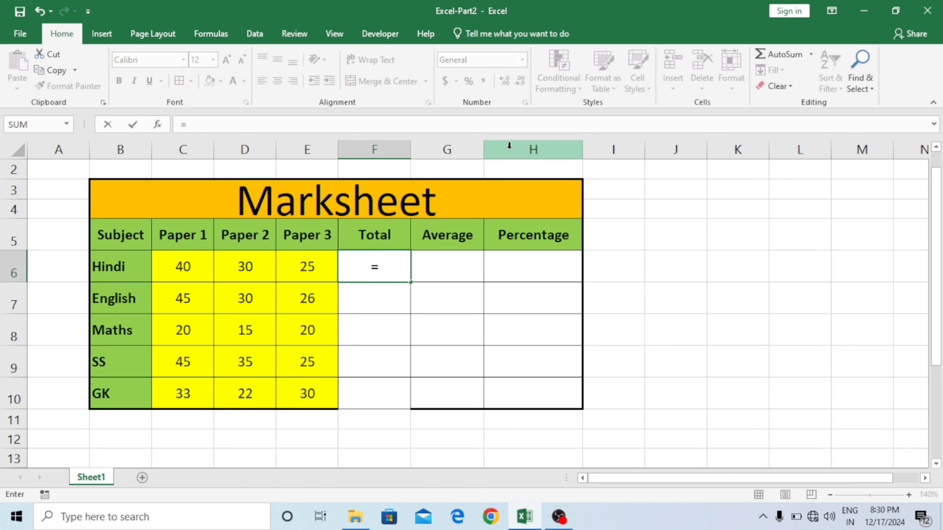
type("sum")
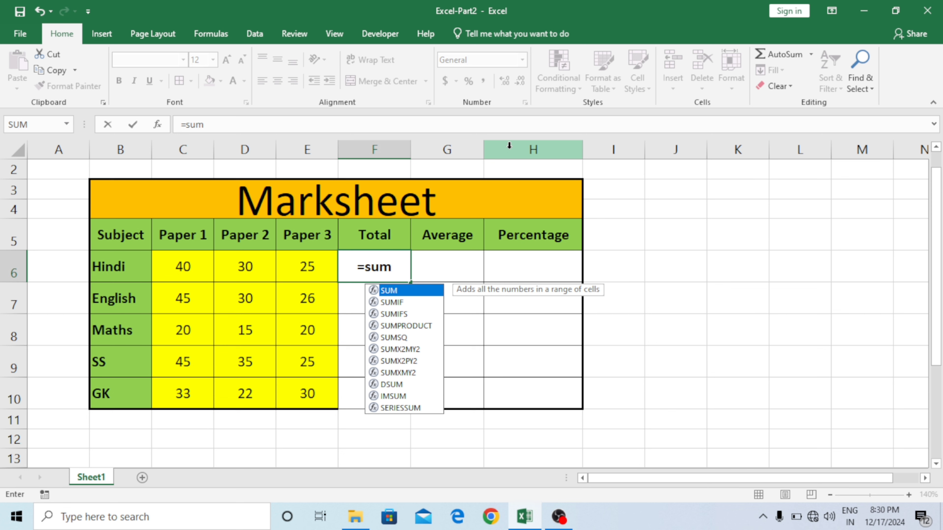
type("(")
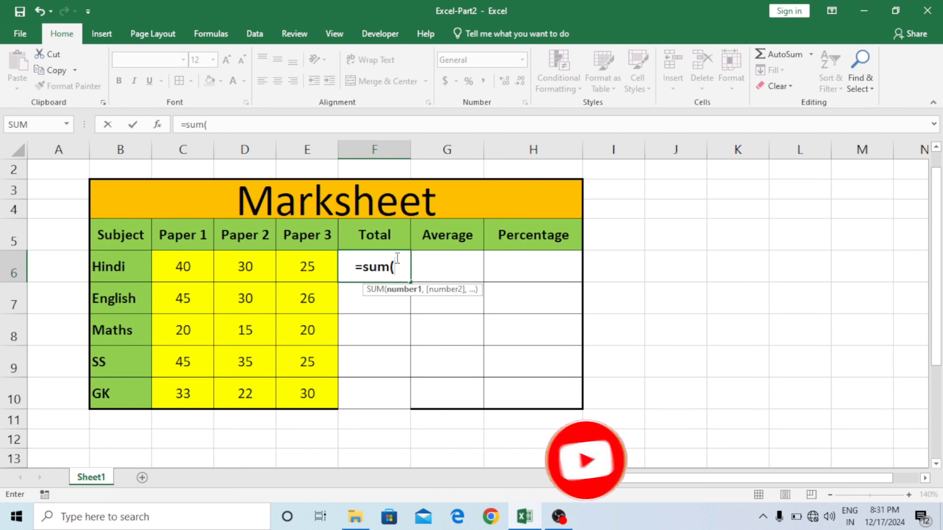
type("c")
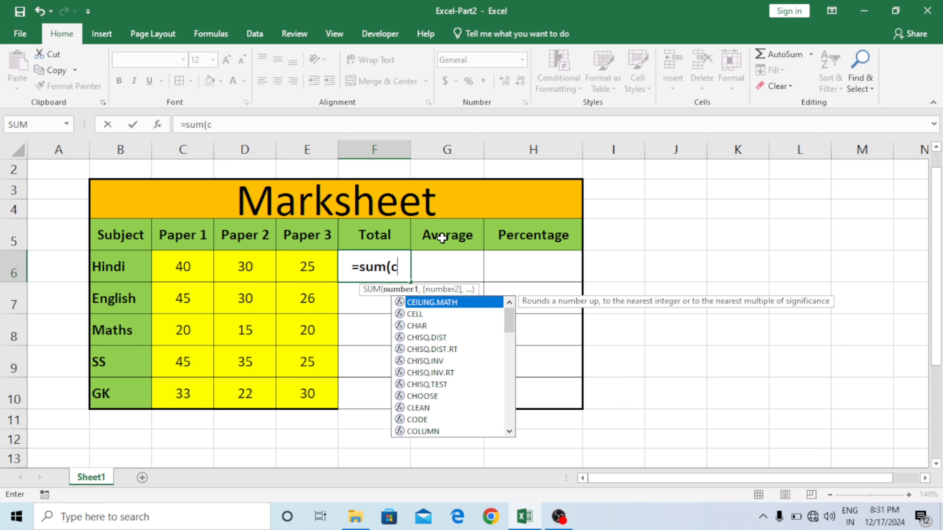
type("6")
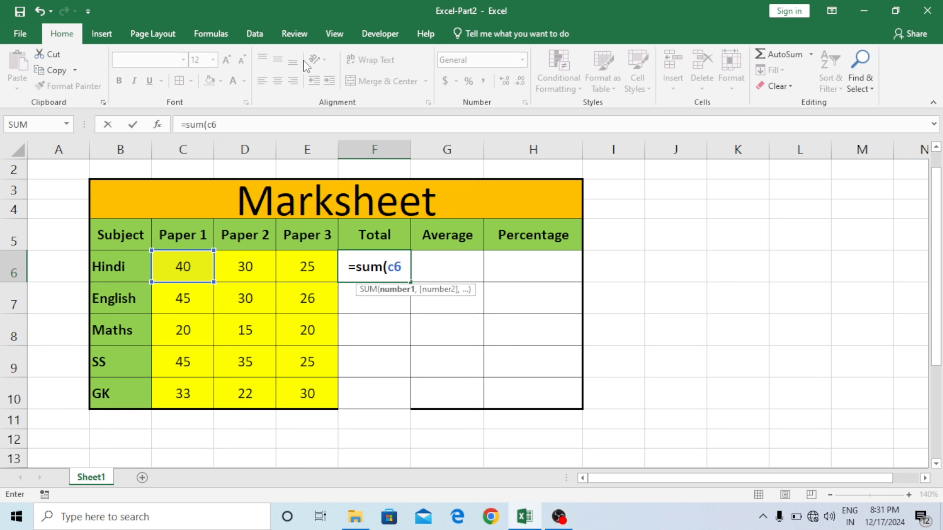
type(":")
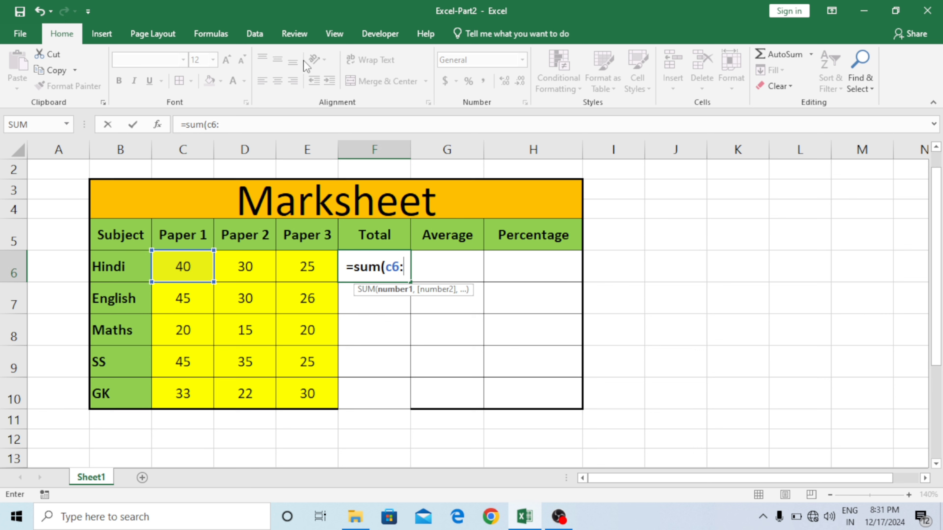
type("e")
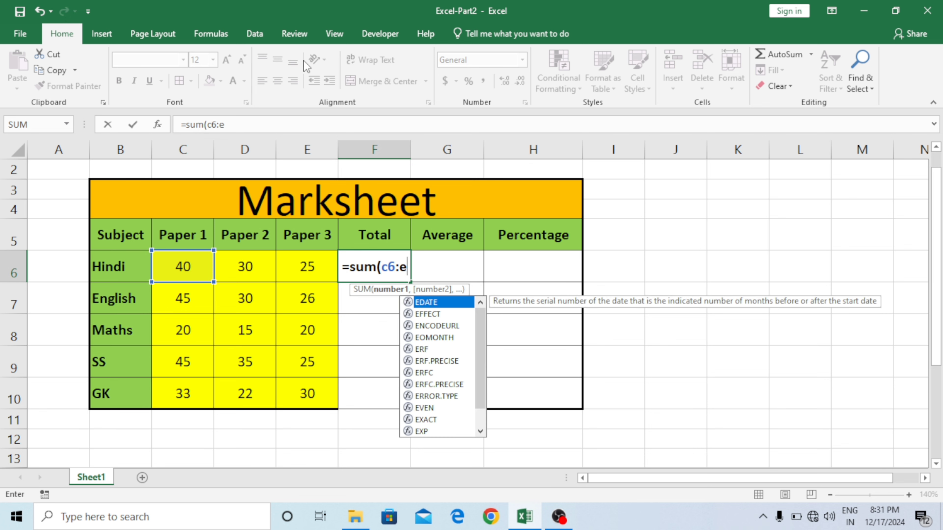
type("6")
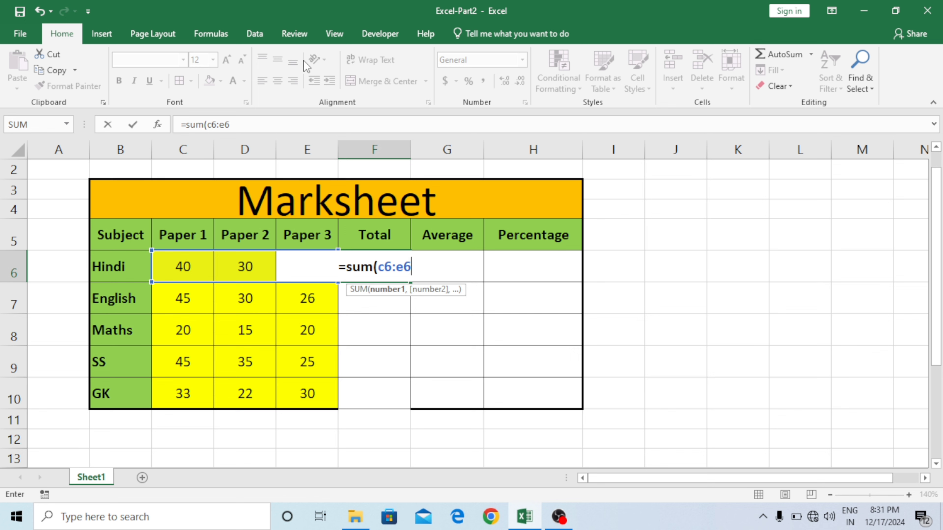
type(")")
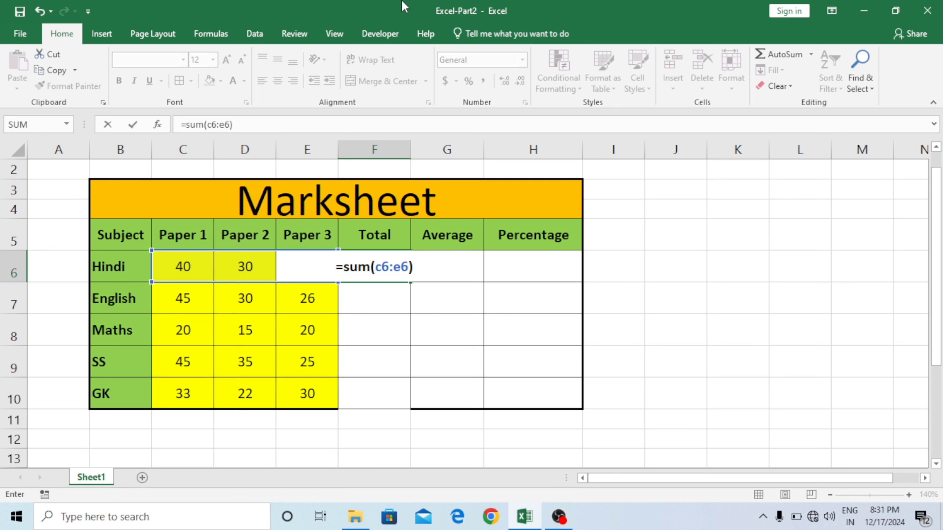
key("Return")
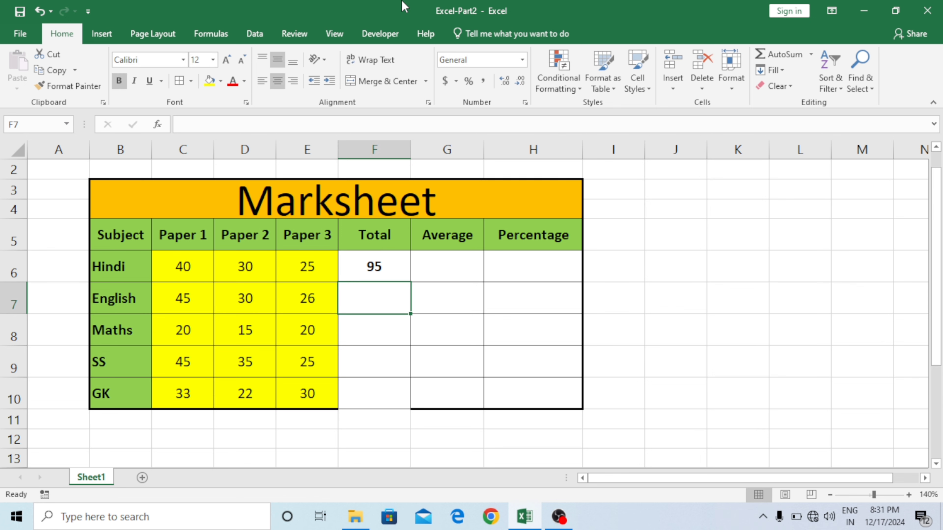
Fill the Hindi total formula down through F10 for the remaining subjects and check the English row's copied formula.
left_click(386, 274)
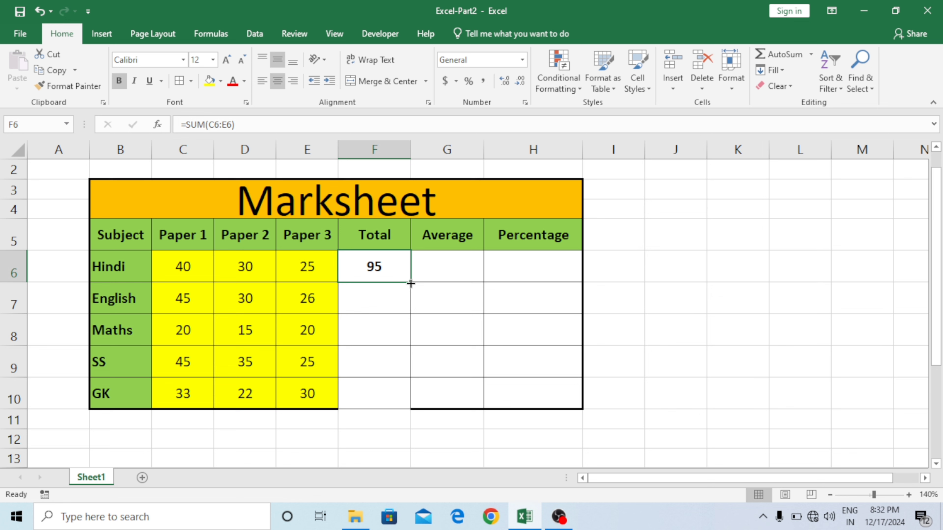
left_click_drag(411, 284, 413, 396)
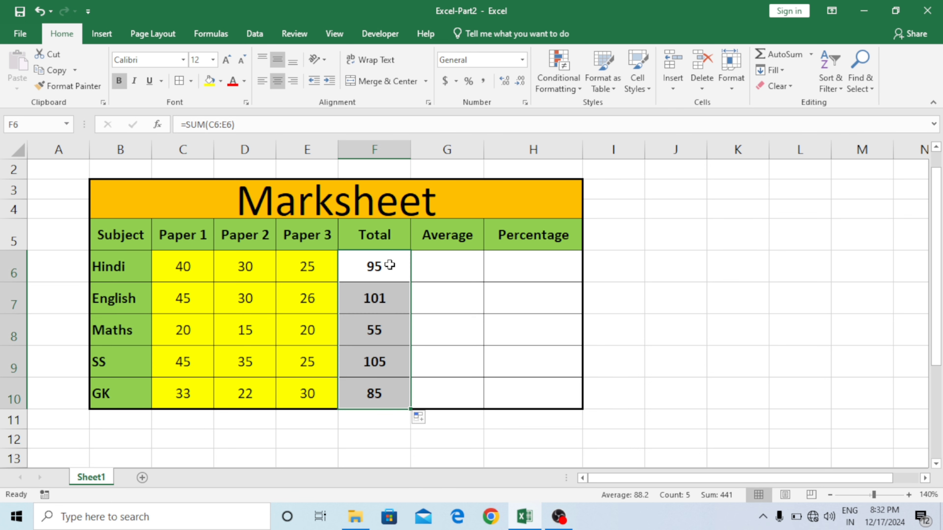
left_click(378, 416)
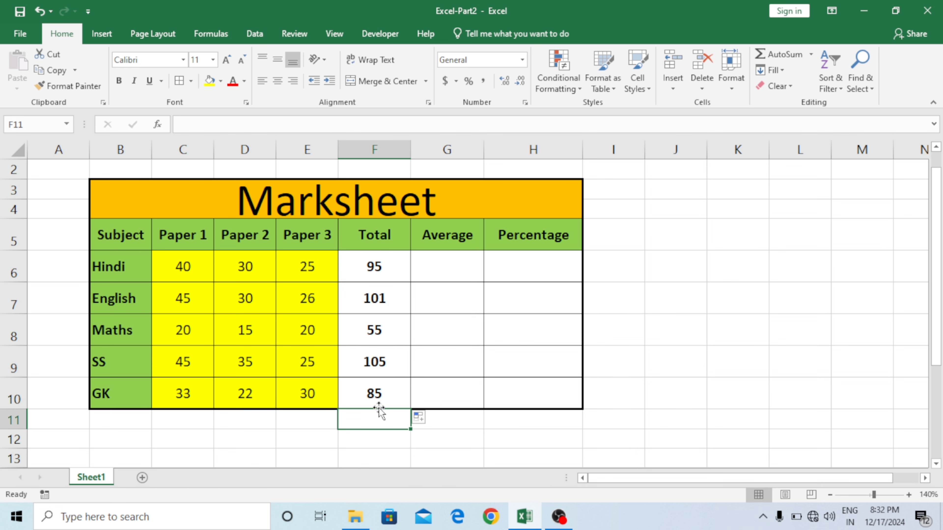
left_click(375, 296)
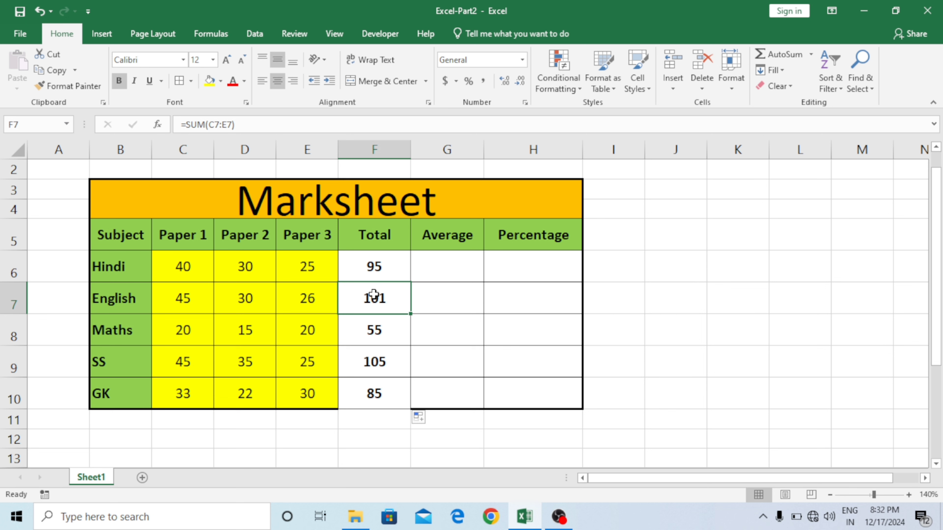
Calculate the Hindi average in G6 with the formula =AVERAGE(C6:E6).
left_click(435, 268)
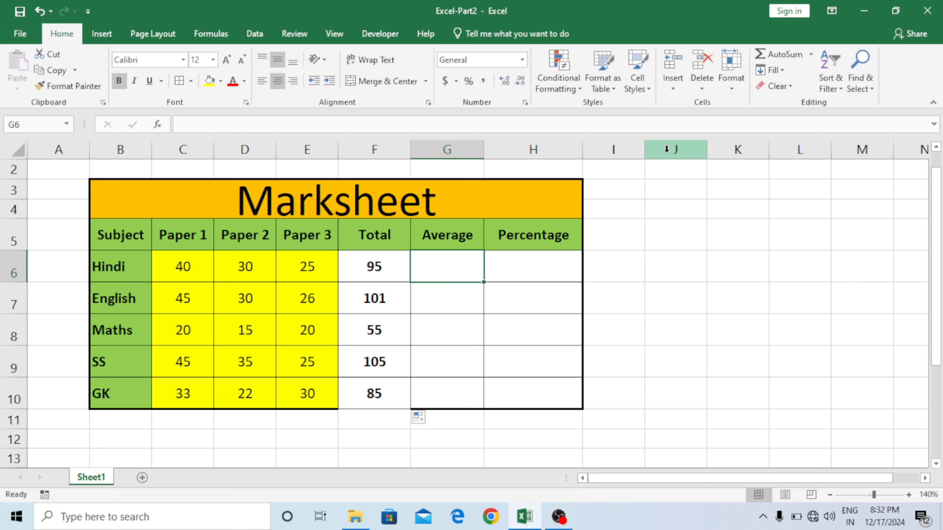
type("=")
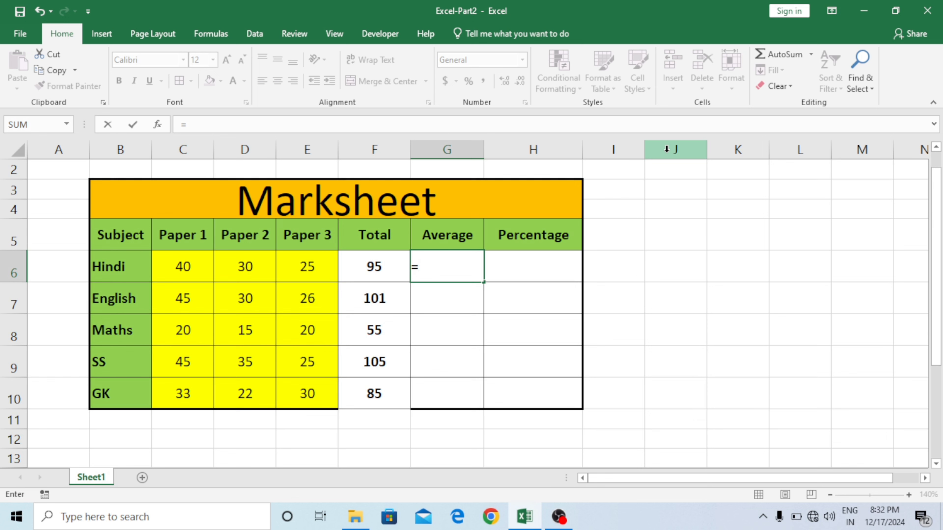
type("av")
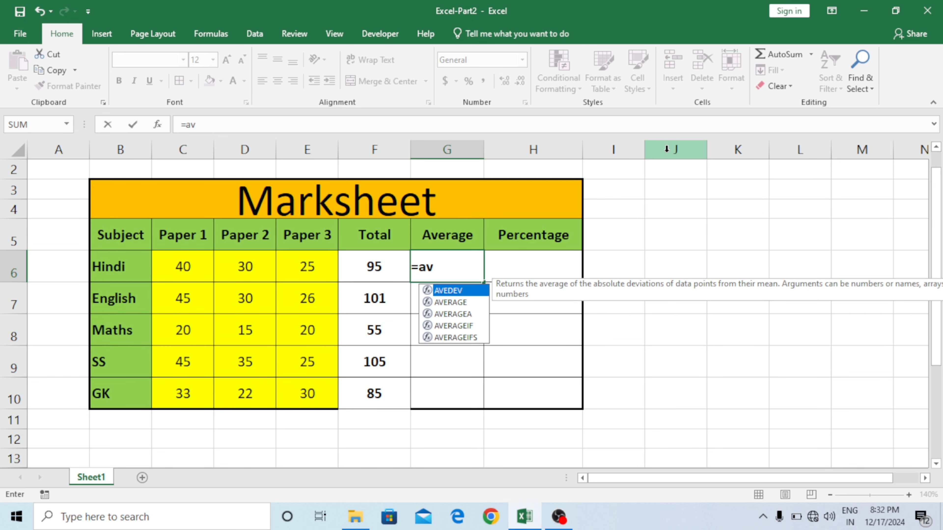
type("erage")
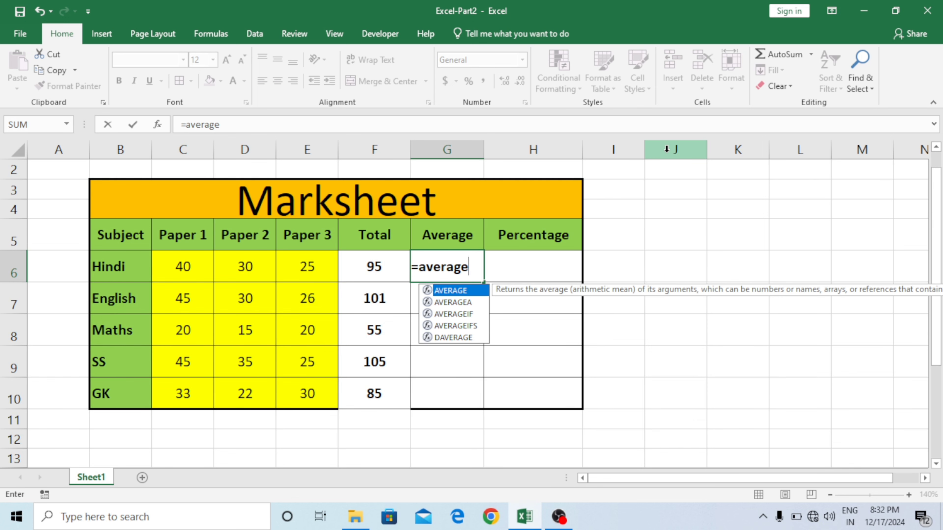
type("(")
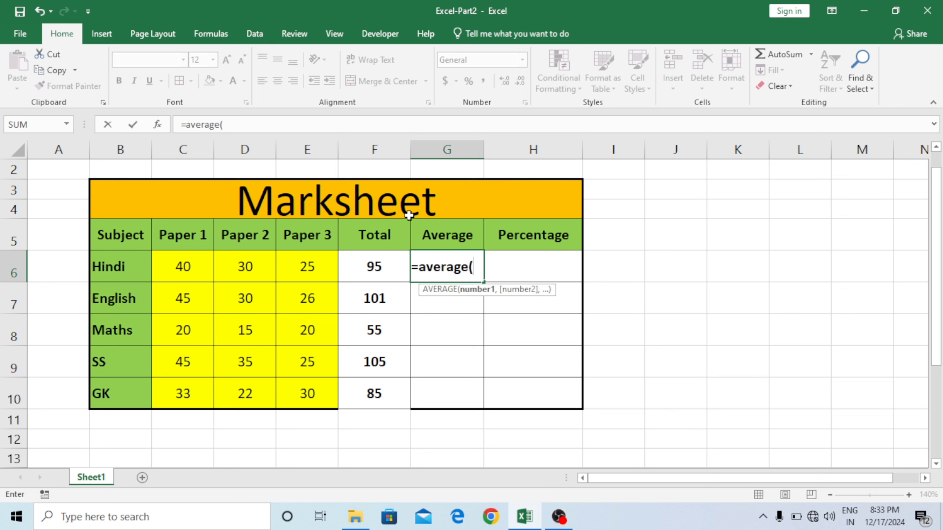
type("c6")
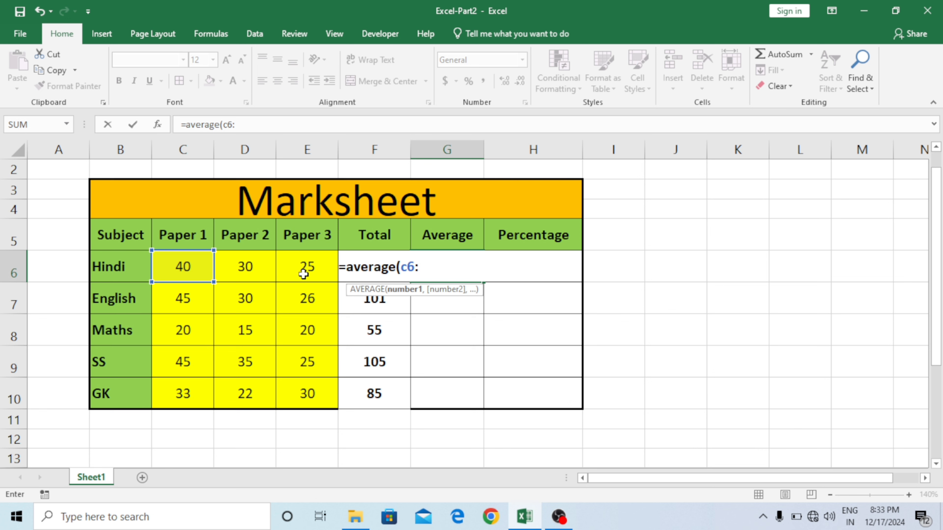
type(":e")
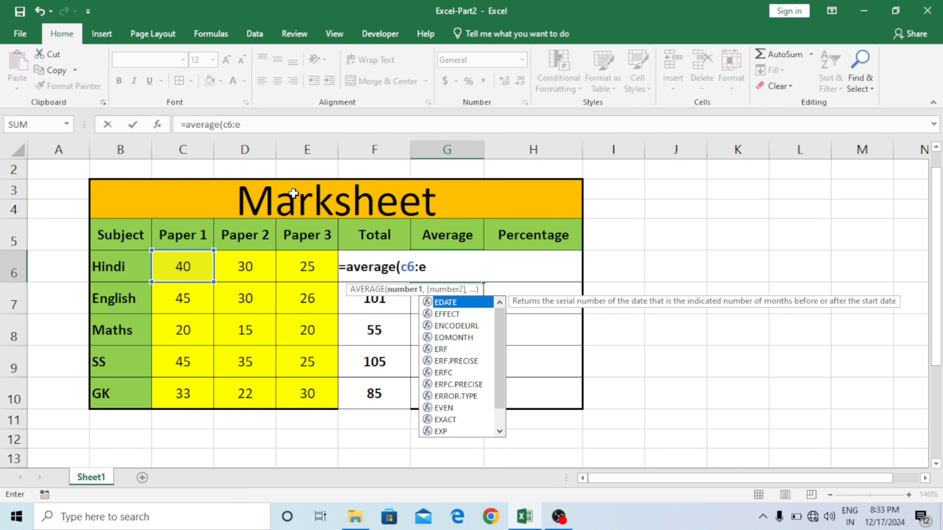
type("6")
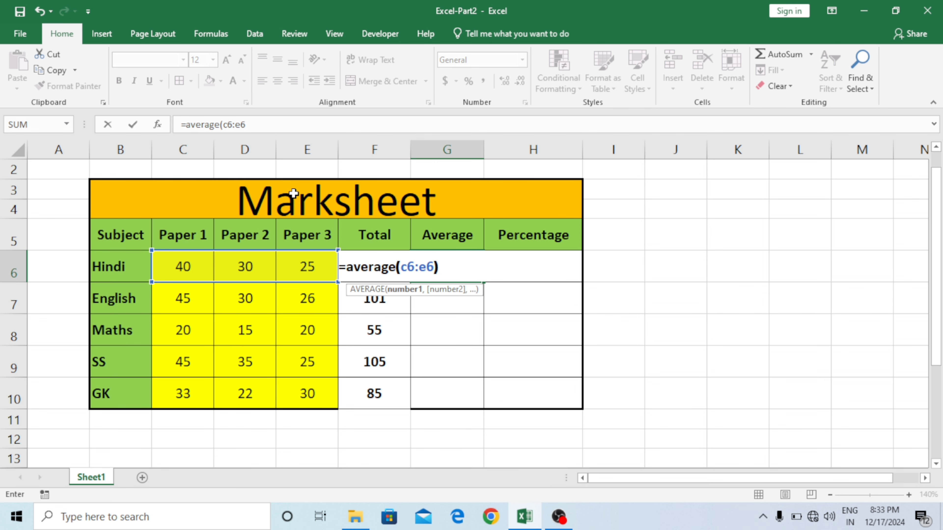
type(")")
key("Return")
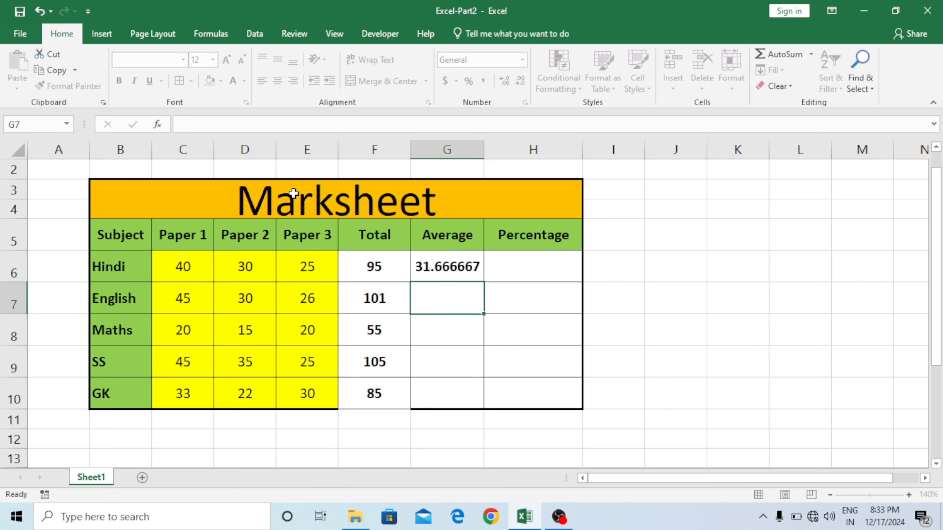
Reduce the Hindi average in G6 to two decimal places.
key("Up")
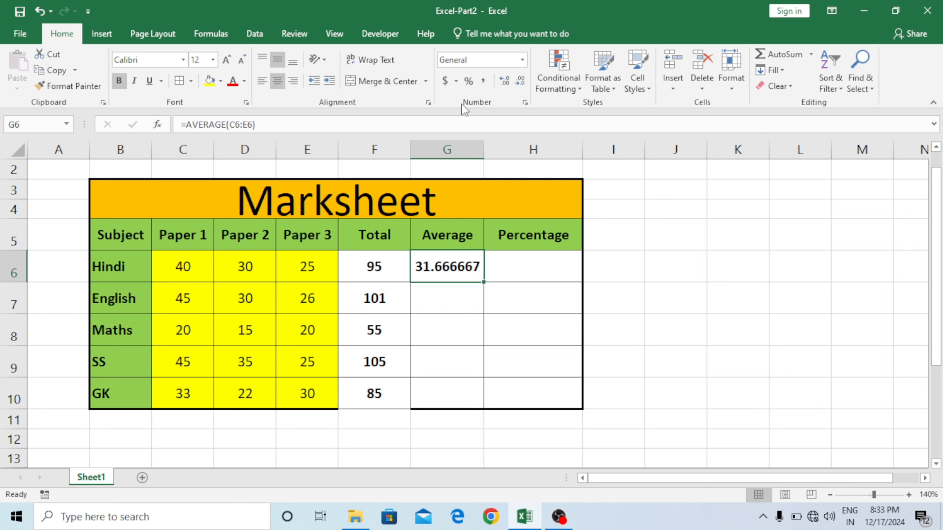
left_click(521, 80)
left_click(521, 80)
left_click(521, 80)
left_click(521, 81)
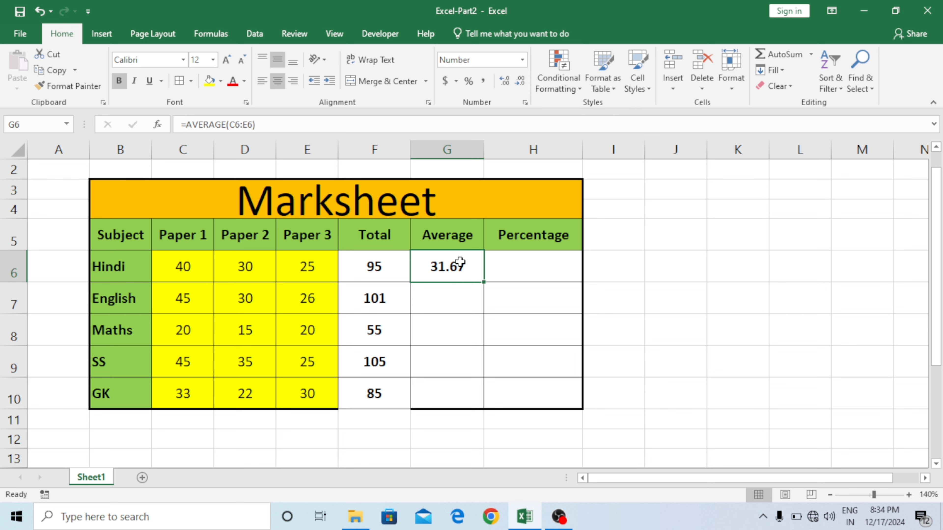
Increase the decimal places of the Hindi average to four and reduce them back to two.
left_click(505, 78)
left_click(505, 79)
left_click(520, 79)
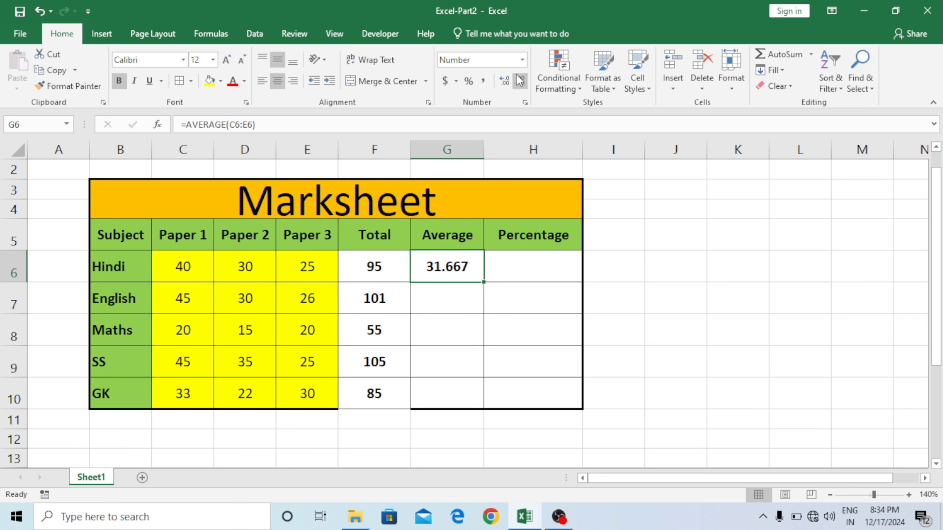
left_click(520, 81)
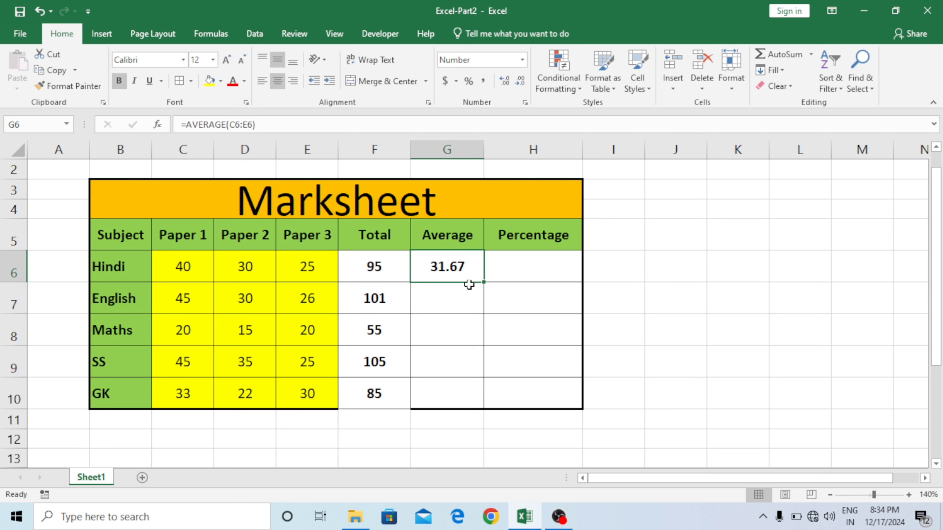
Fill the Hindi average formula down through G10 and check the copied formulas for each subject.
left_click_drag(484, 283, 483, 397)
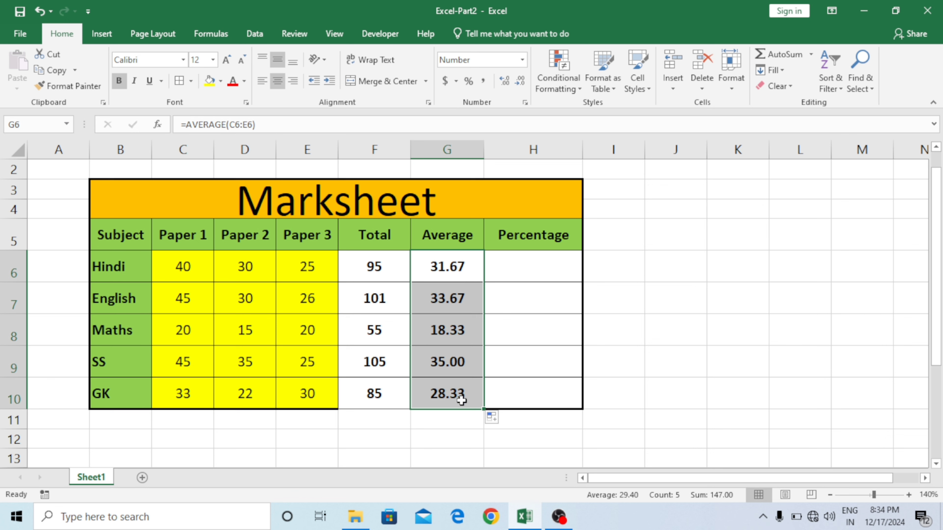
left_click(456, 295)
left_click(455, 332)
left_click(449, 356)
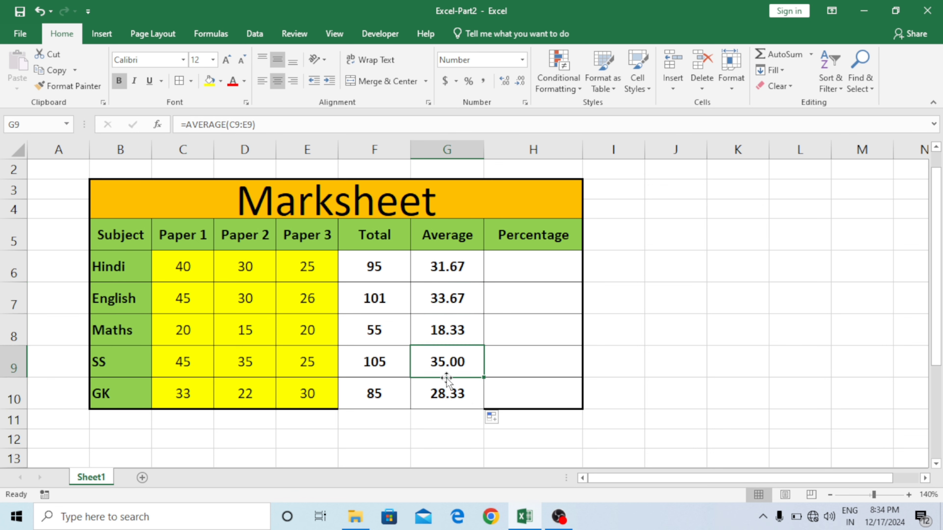
left_click(446, 395)
left_click(448, 270)
Calculate the Hindi percentage in H6 with the formula =F6*100/150 and reselect that cell.
left_click(518, 263)
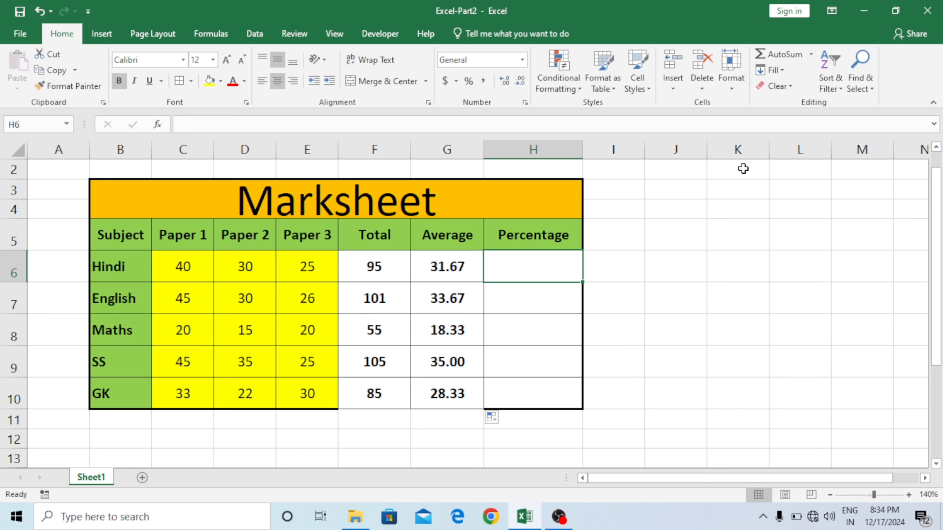
type("=")
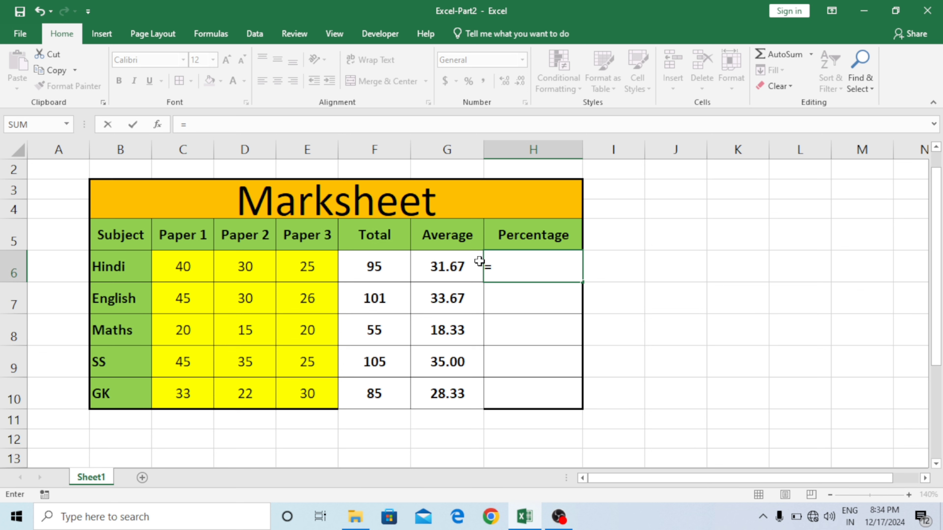
type("f6")
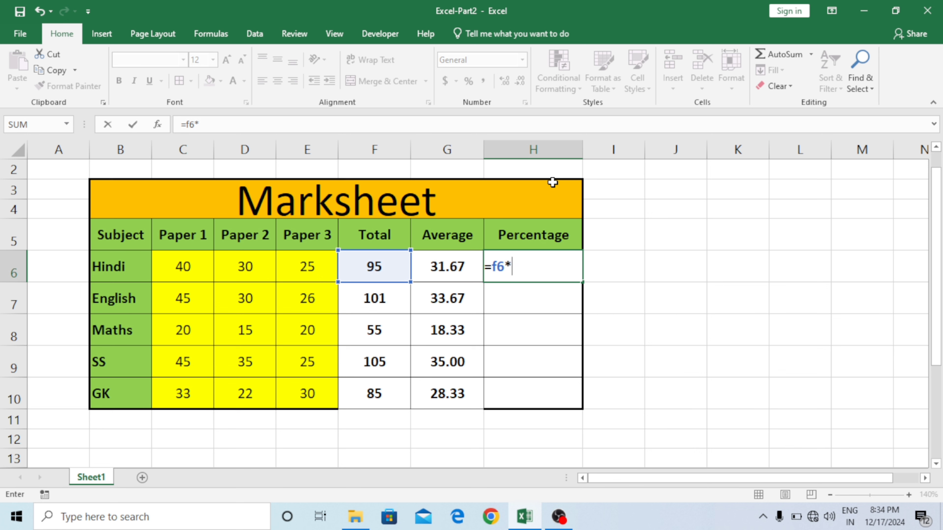
type("*100/15")
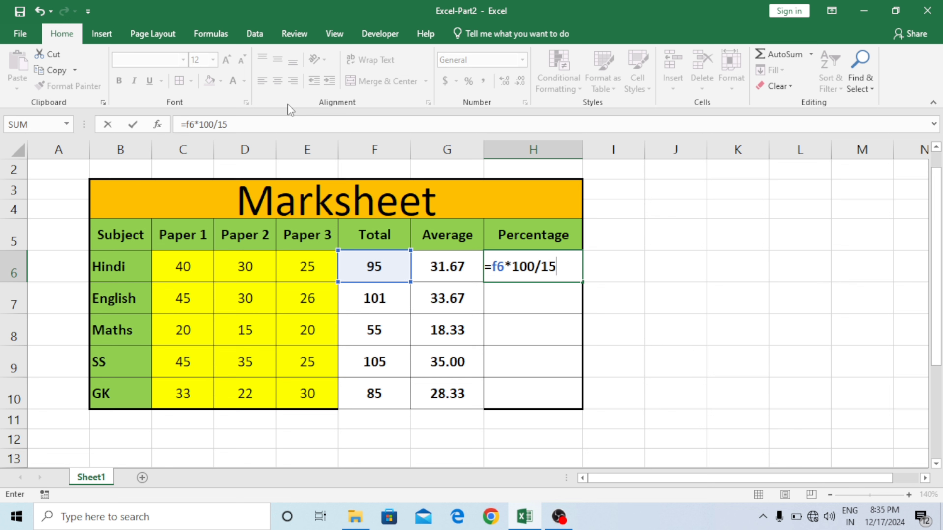
type("0")
key("Return")
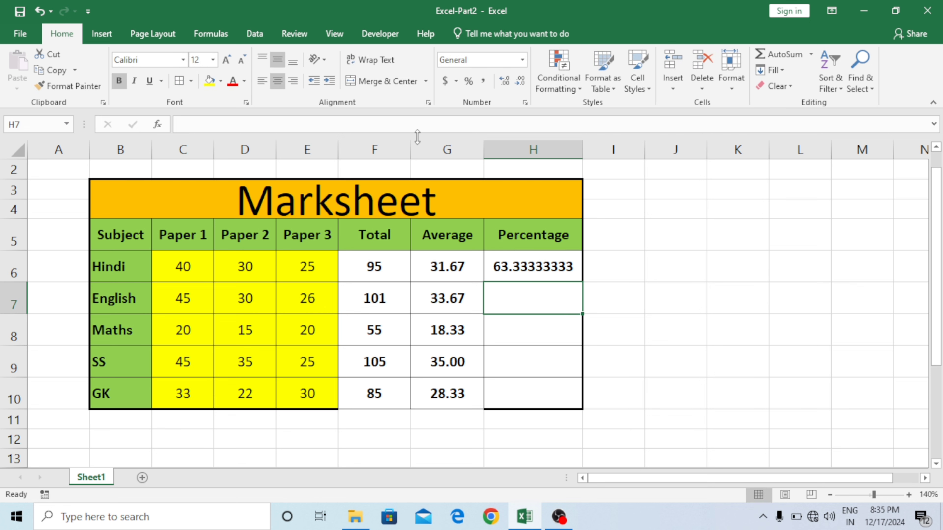
left_click(516, 268)
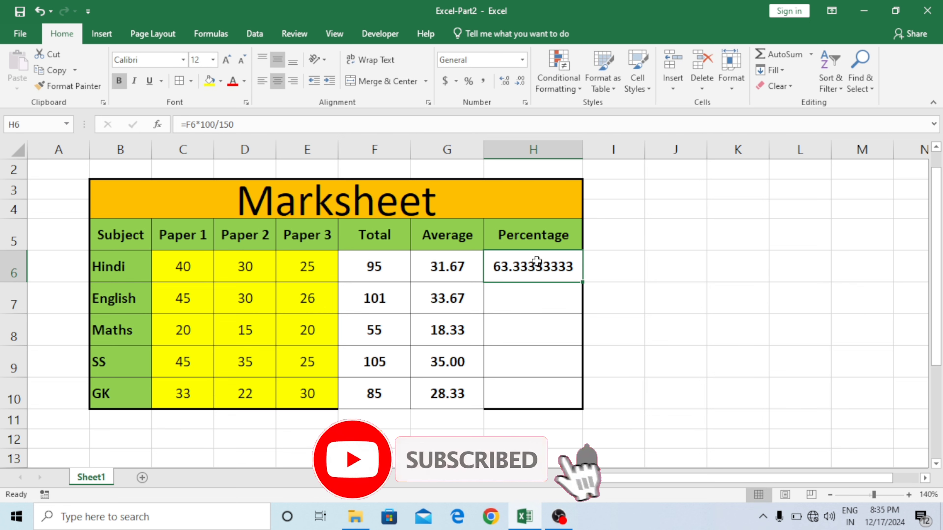
Reduce the Hindi percentage in H6 to two decimal places and fill its formula down through H10.
left_click(521, 82)
left_click(520, 81)
left_click(521, 81)
left_click(521, 81)
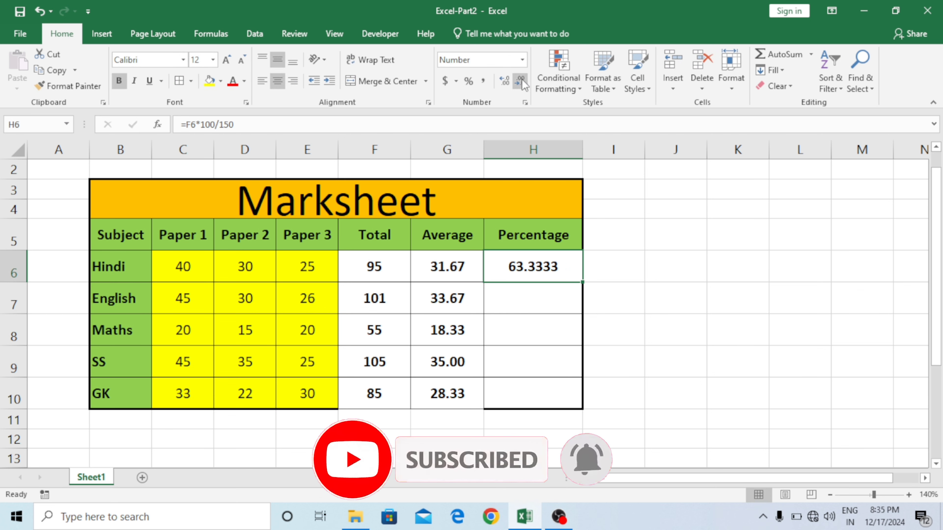
left_click(521, 81)
left_click(521, 81)
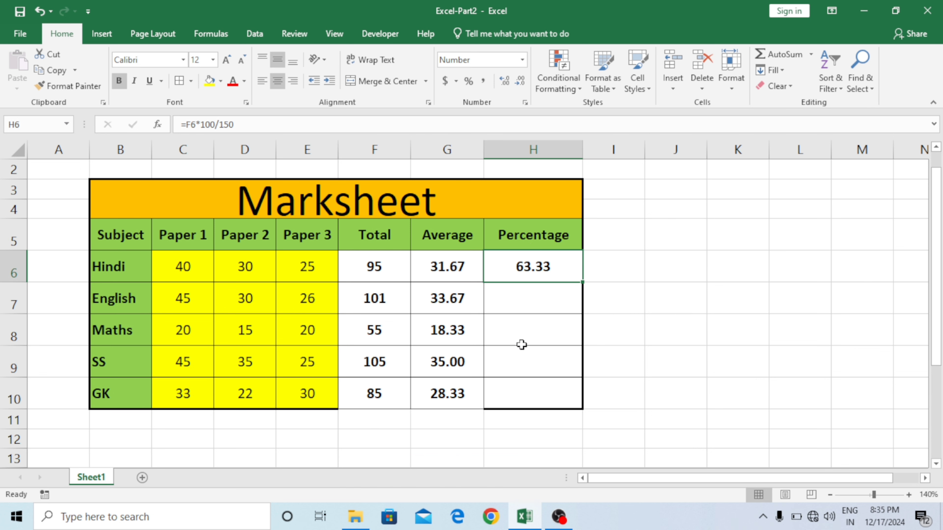
left_click_drag(582, 282, 583, 407)
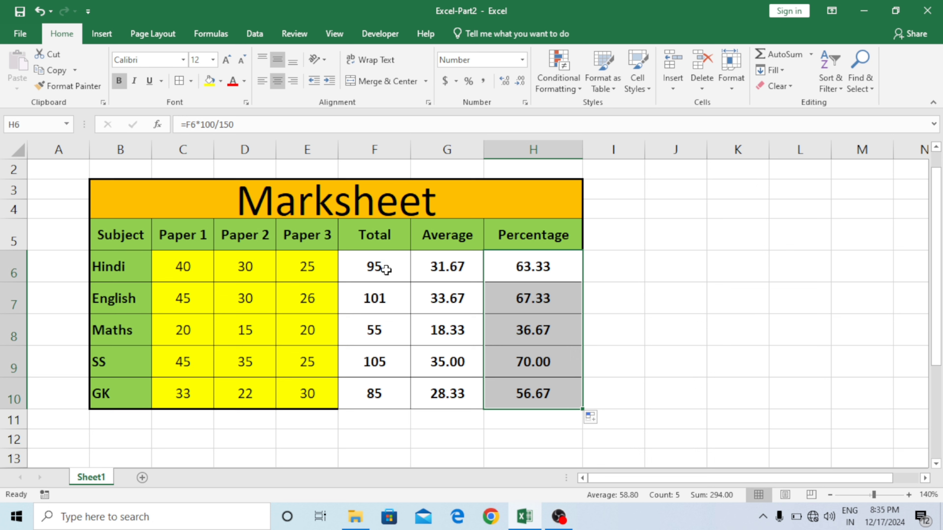
Check the Hindi total's formula in F6 and clear the other subjects' totals in F7:F10.
left_click(373, 257)
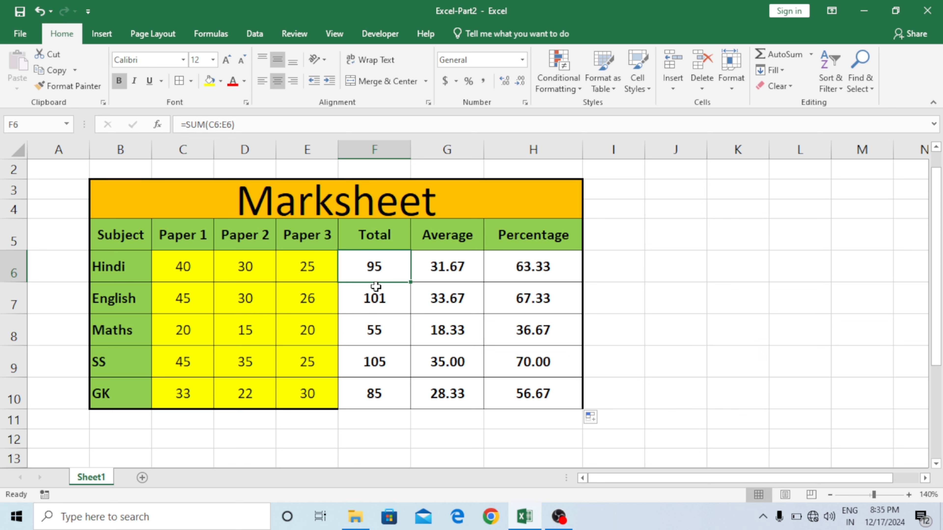
left_click_drag(374, 297, 373, 395)
key("Delete")
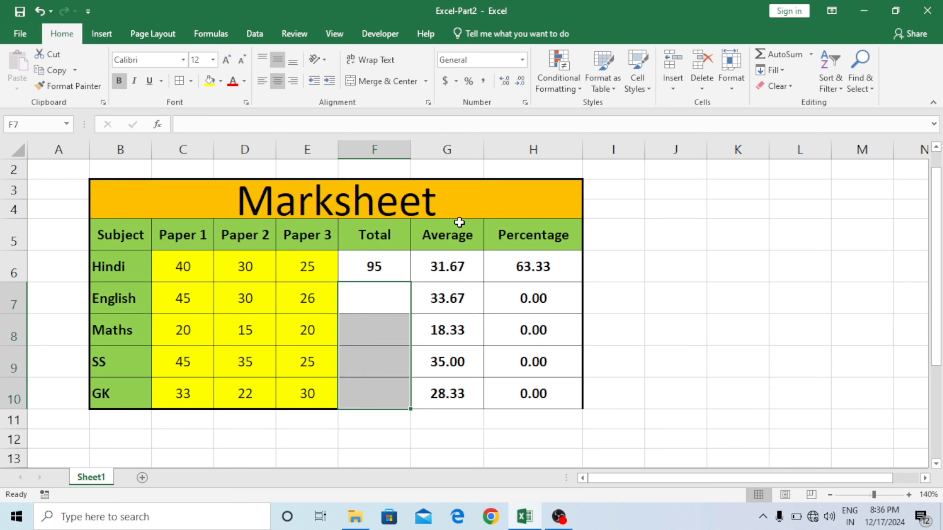
Calculate the English total in F7 with the formula =C7+D7+E7 and compare it with the Hindi total's formula in F6.
left_click(371, 303)
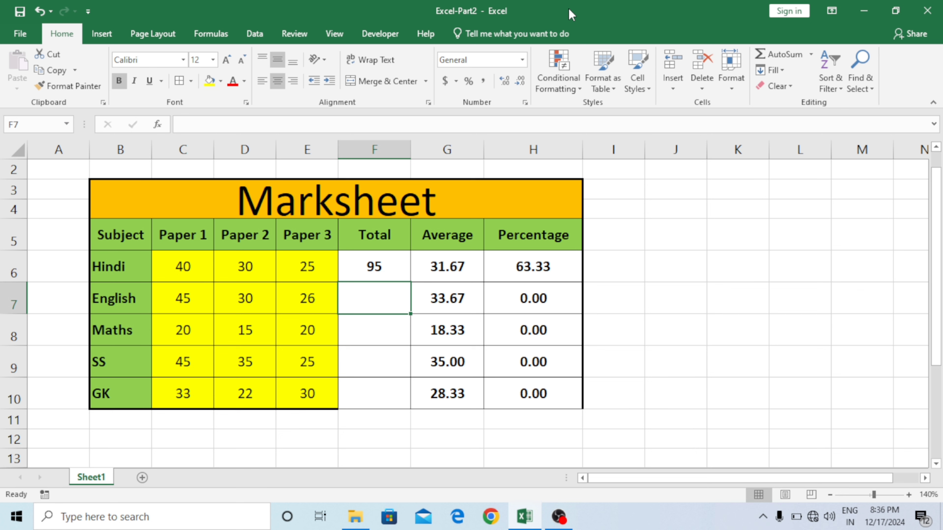
type("=")
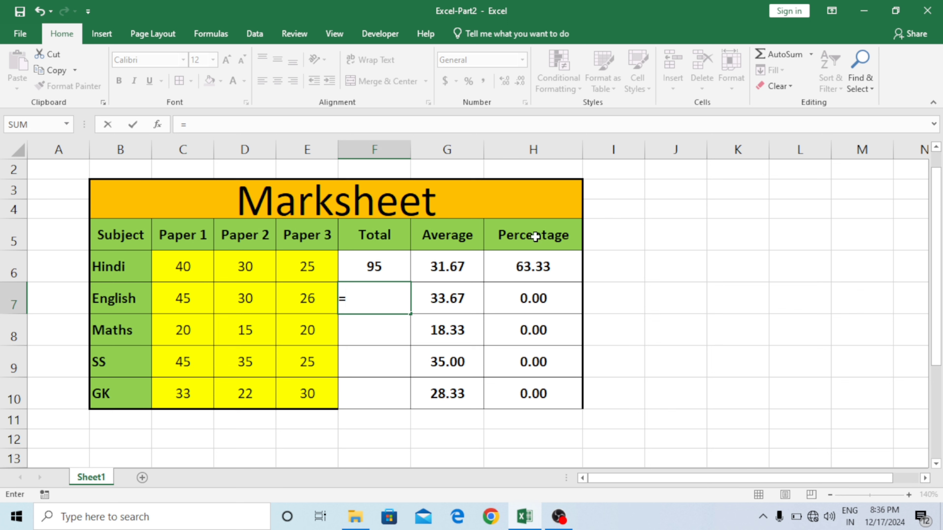
type("c")
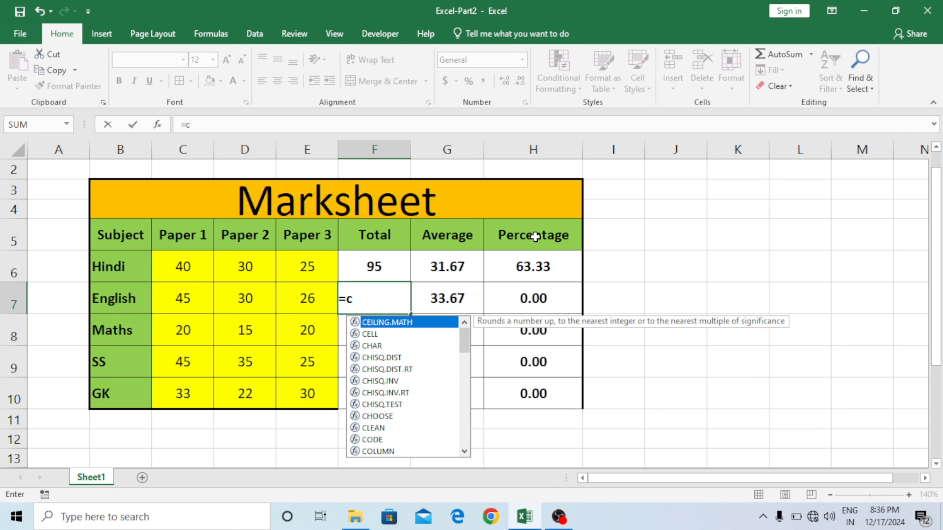
type("7")
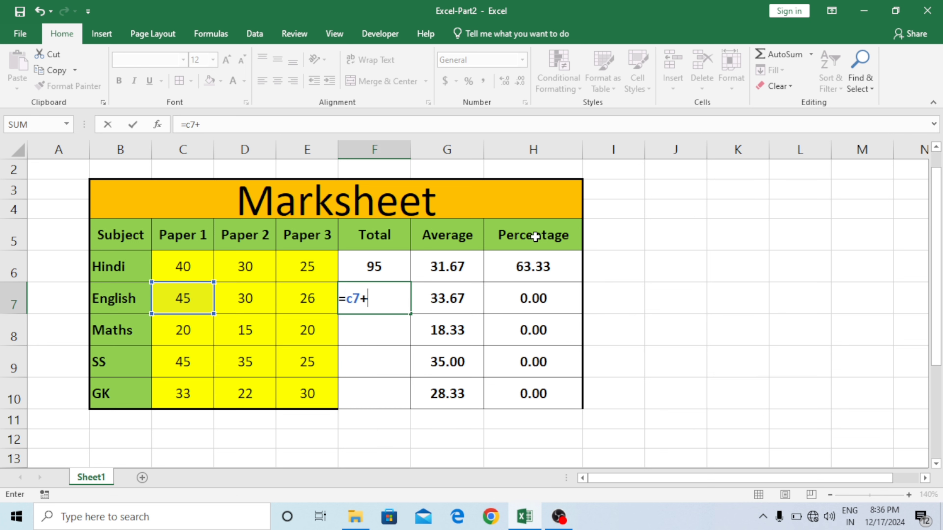
type("+d")
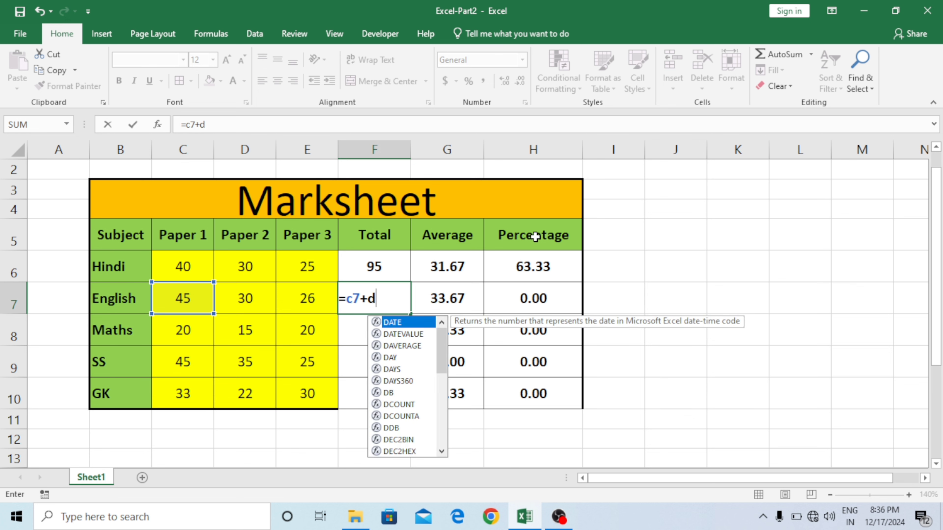
type("7+")
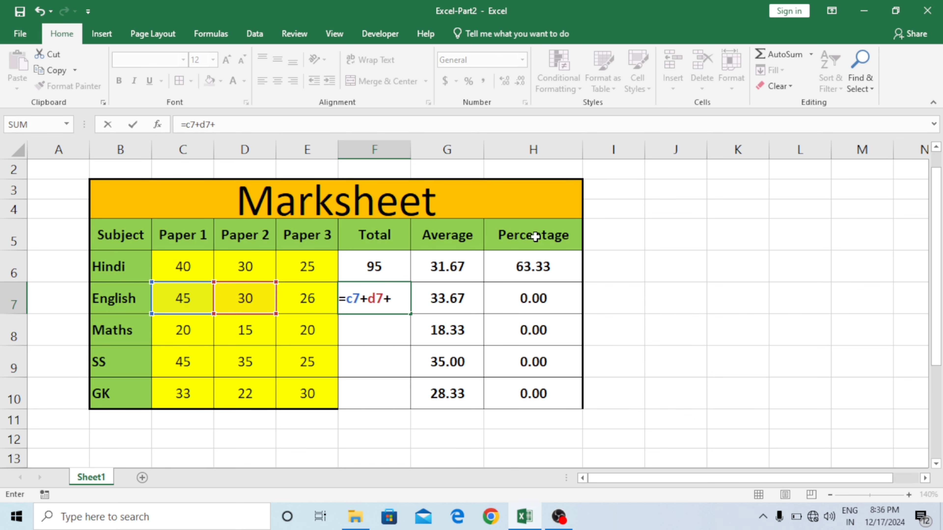
type("e7")
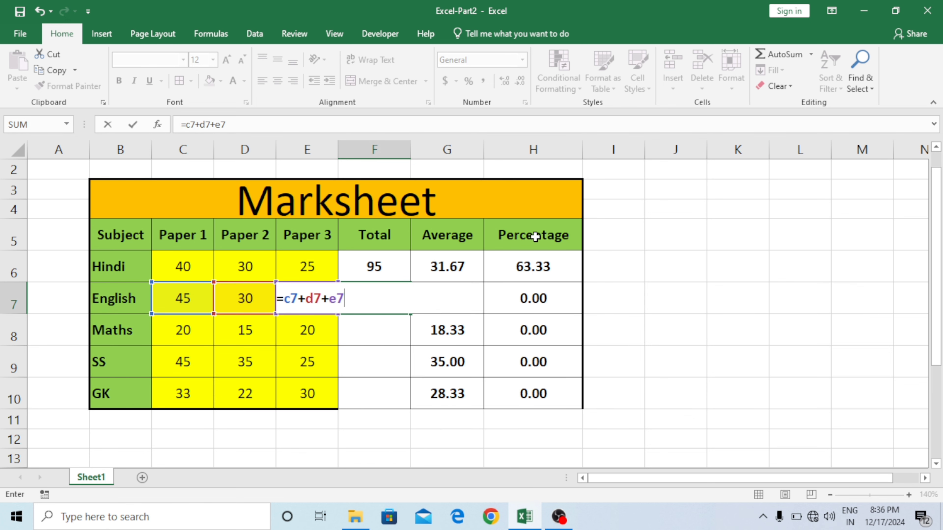
key("Return")
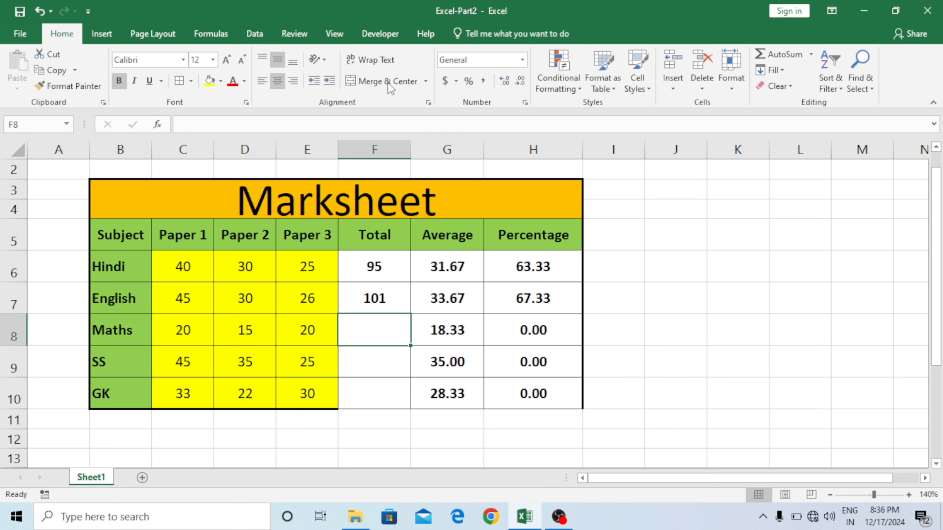
left_click(386, 300)
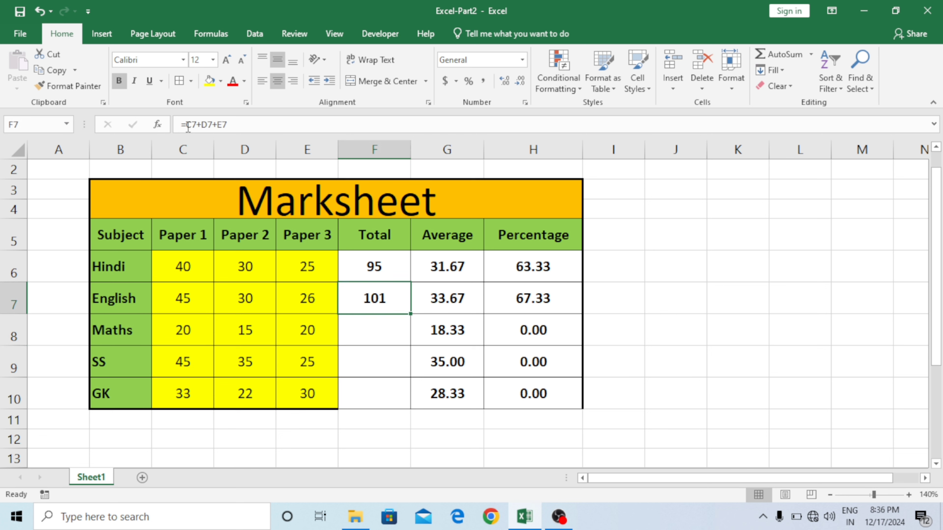
left_click(361, 327)
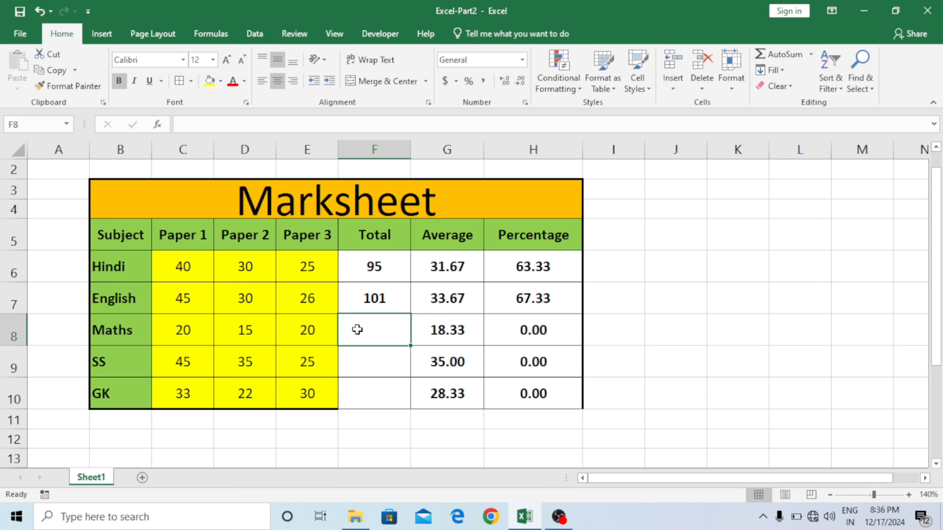
left_click(371, 300)
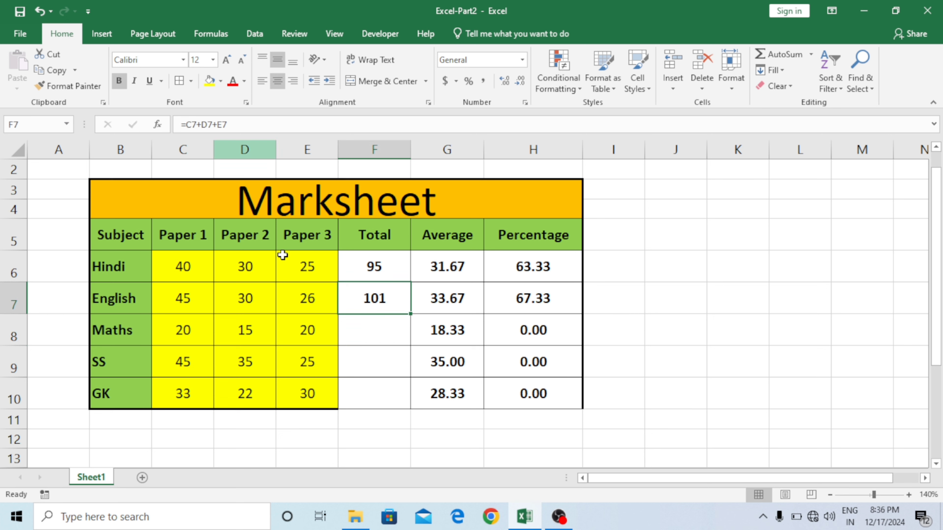
left_click(368, 269)
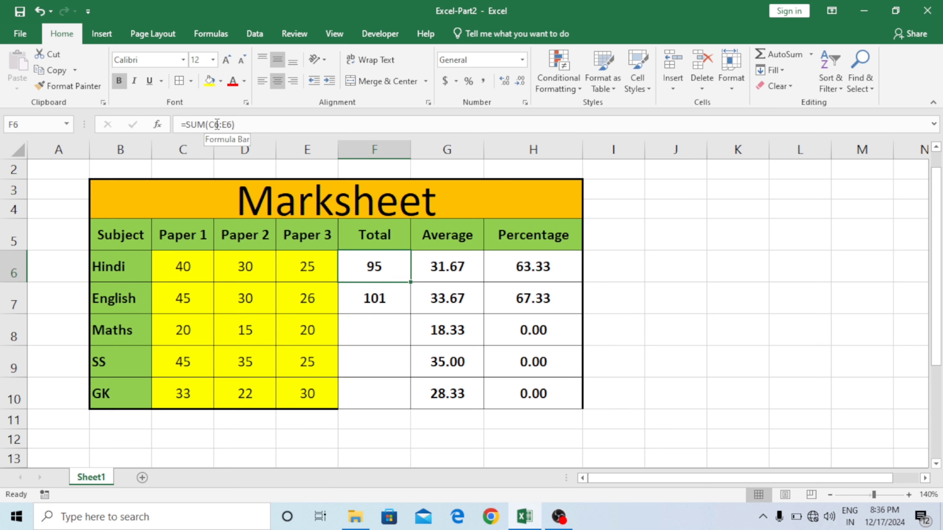
Calculate the Maths total in F8 by adding the marks directly as =20+15+20 and compare the formulas in F6, F7 and F8.
left_click(361, 327)
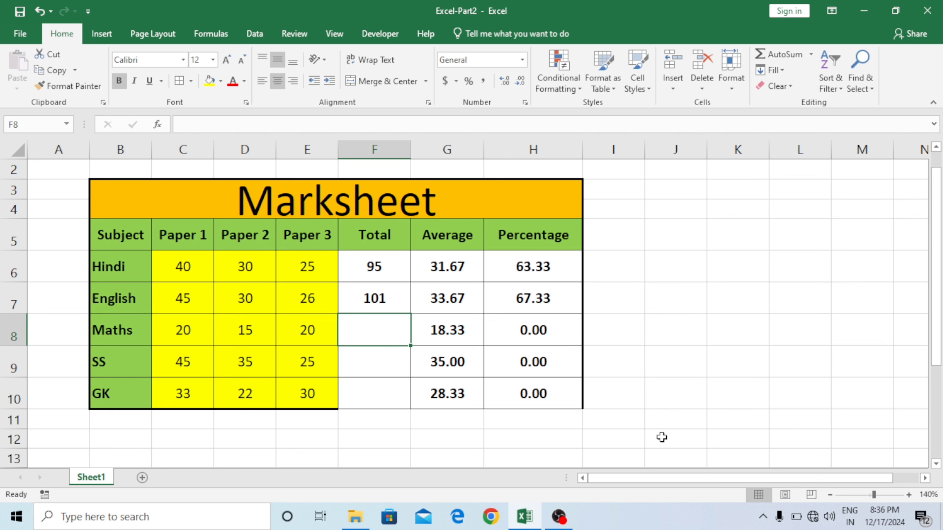
type("=")
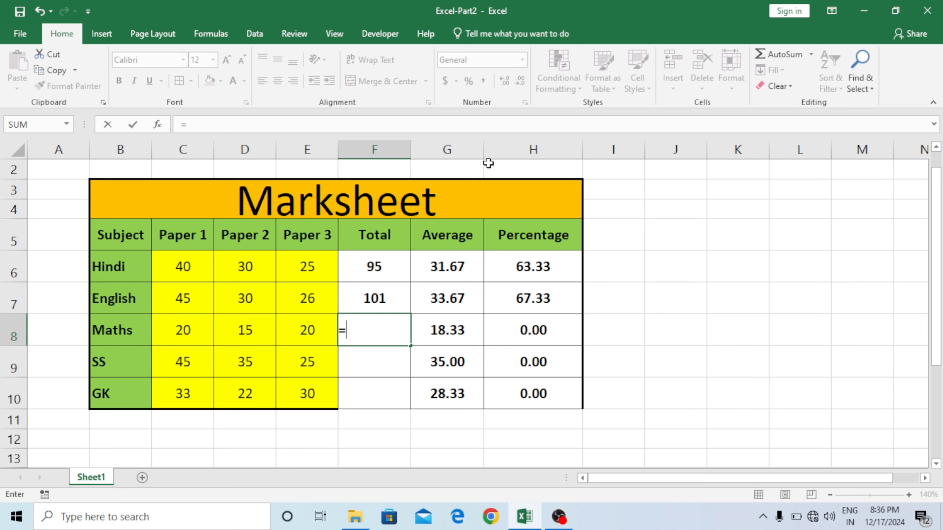
type("20")
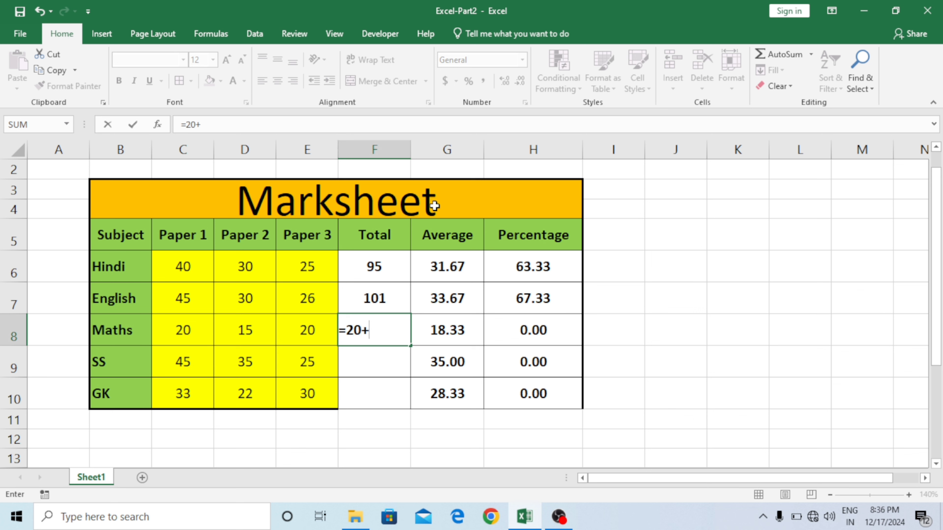
type("+15+20")
key("Return")
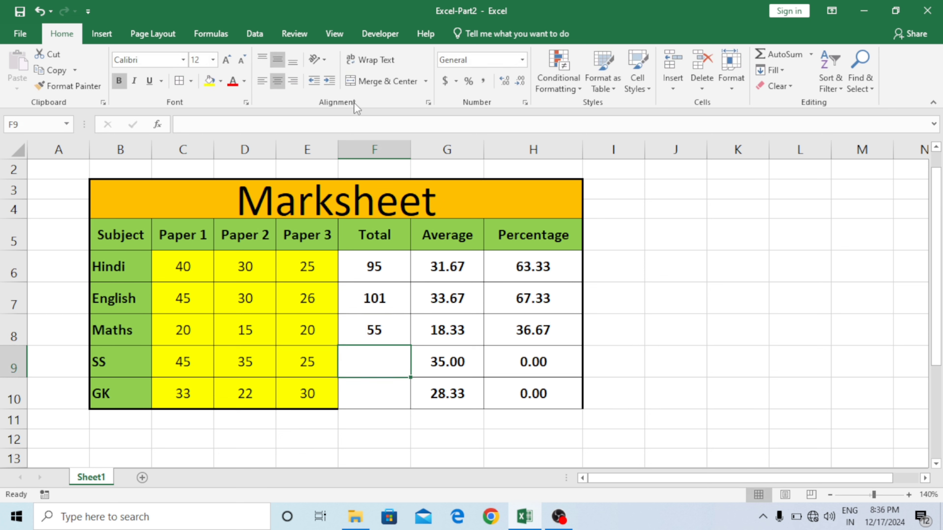
left_click(367, 332)
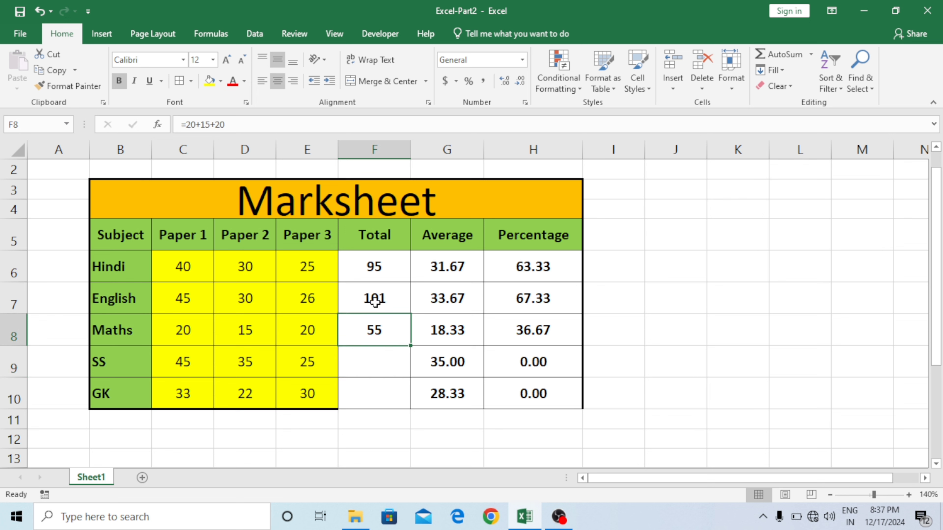
left_click(371, 297)
left_click(374, 271)
left_click(374, 329)
left_click(373, 295)
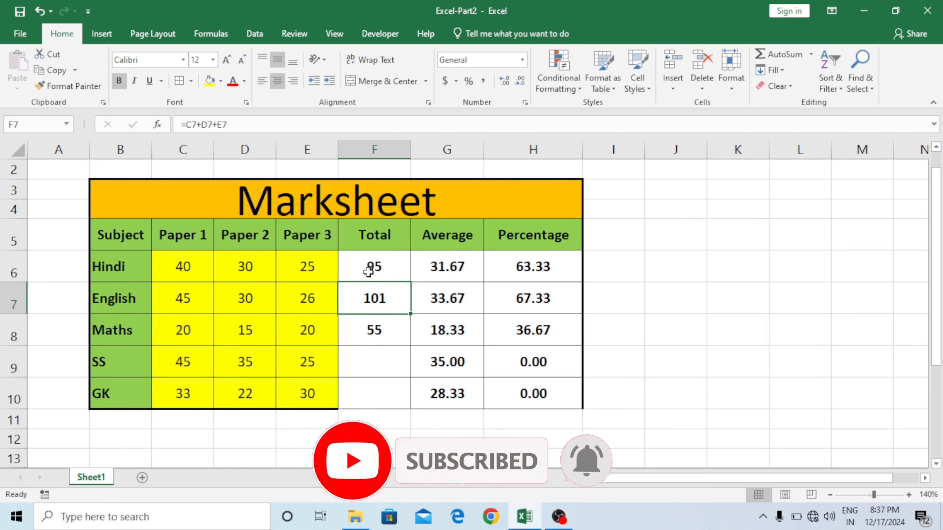
Change the English Paper 2 mark in D7 to 40 and check the total's cell-reference formula in F7.
left_click(242, 301)
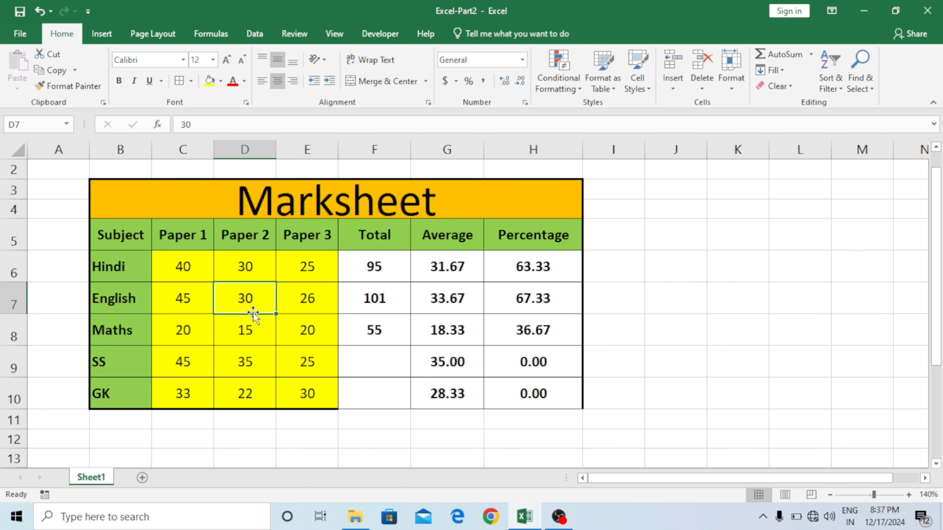
type("40")
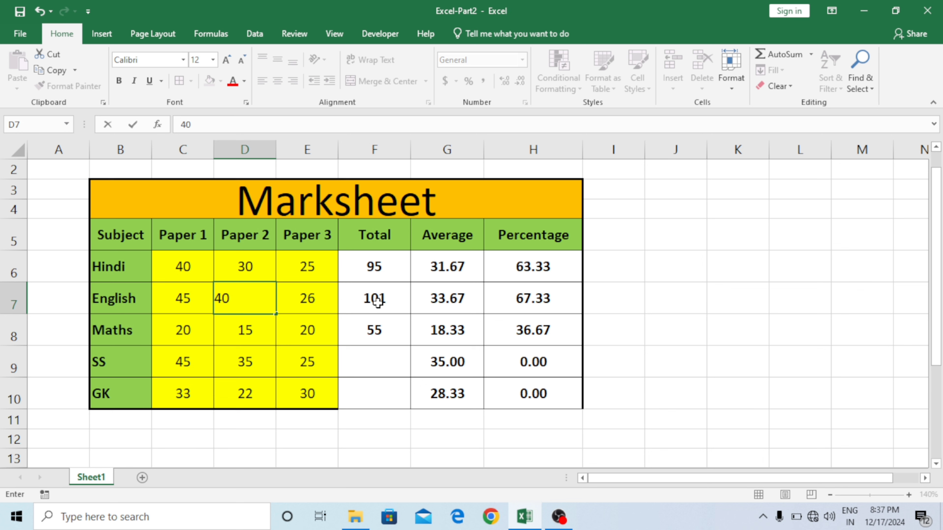
key("Return")
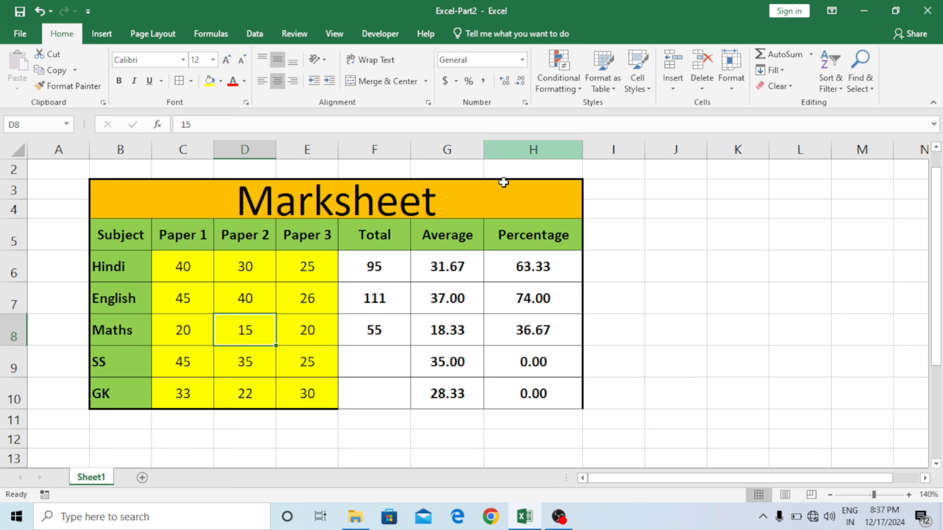
left_click(256, 292)
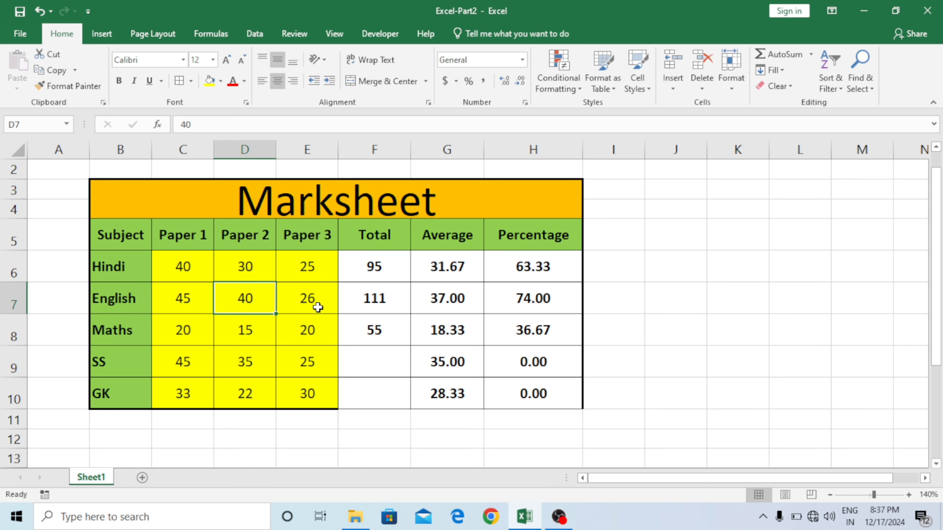
left_click(371, 295)
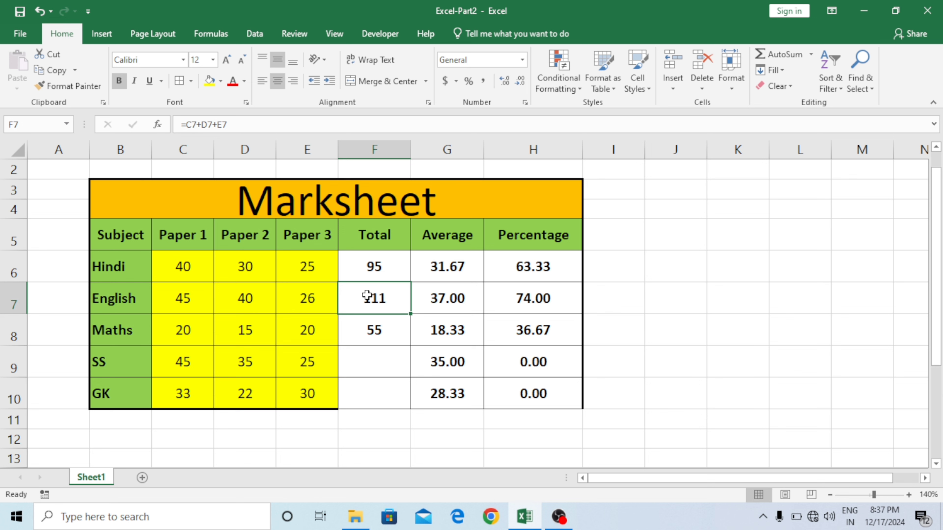
Change the Maths Paper 3 mark in E8 to 30 and compare the total formulas in F8 and F7.
left_click(373, 327)
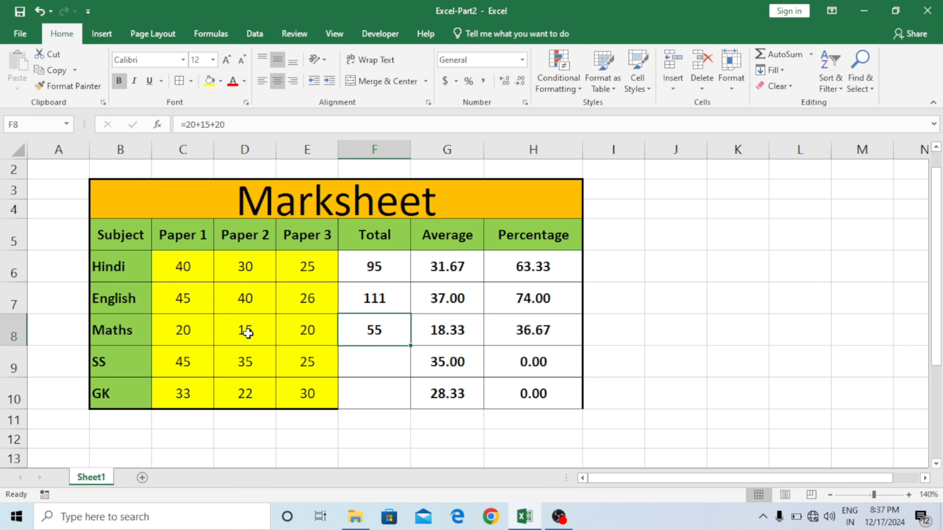
left_click(307, 330)
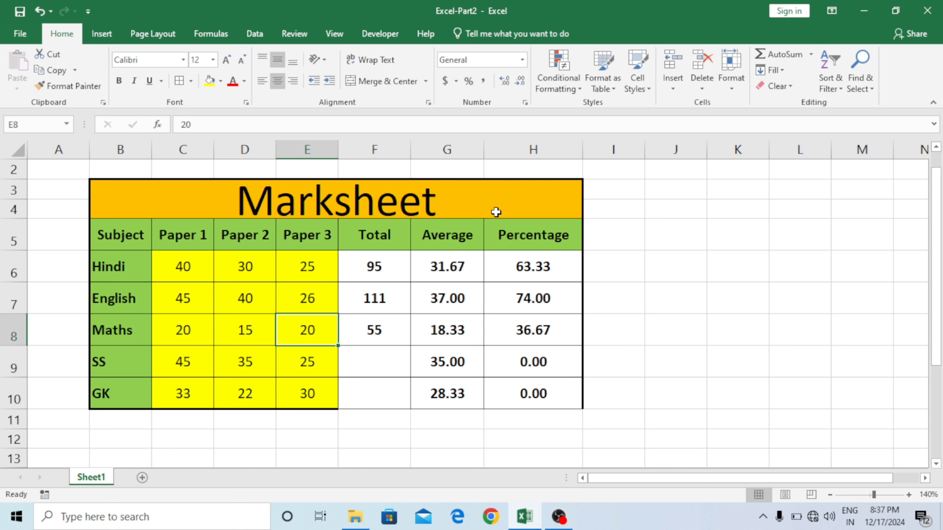
type("30")
key("Return")
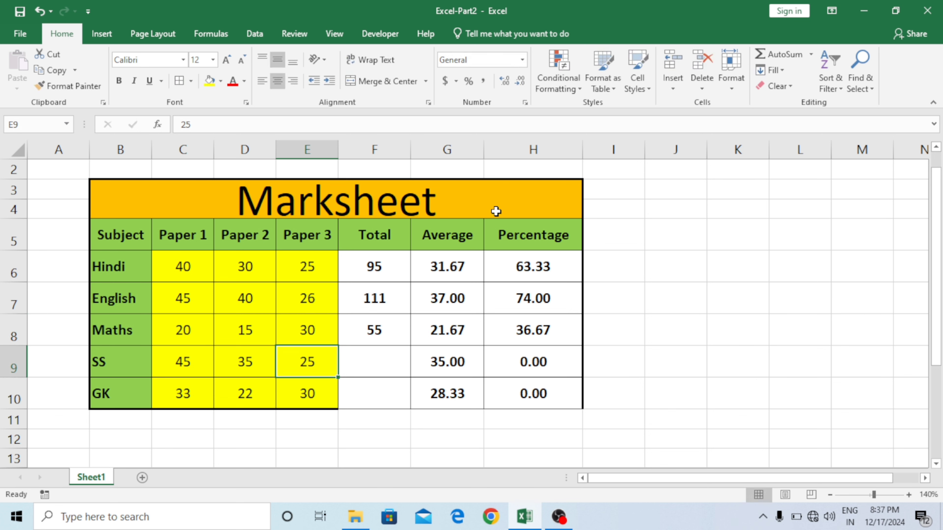
left_click(379, 323)
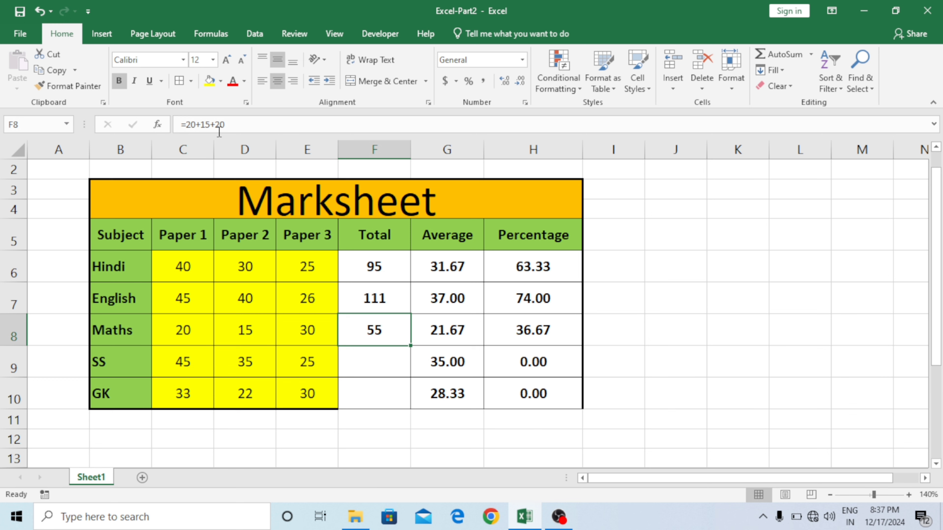
left_click(377, 299)
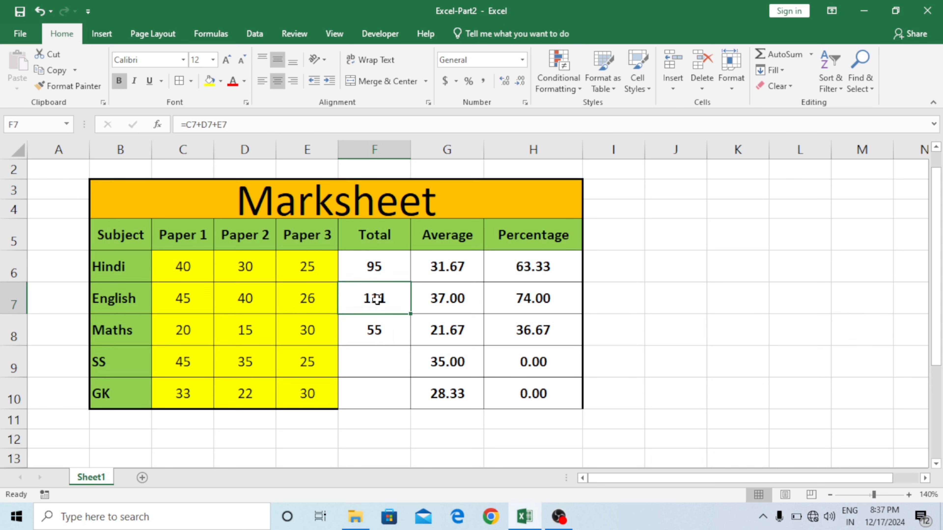